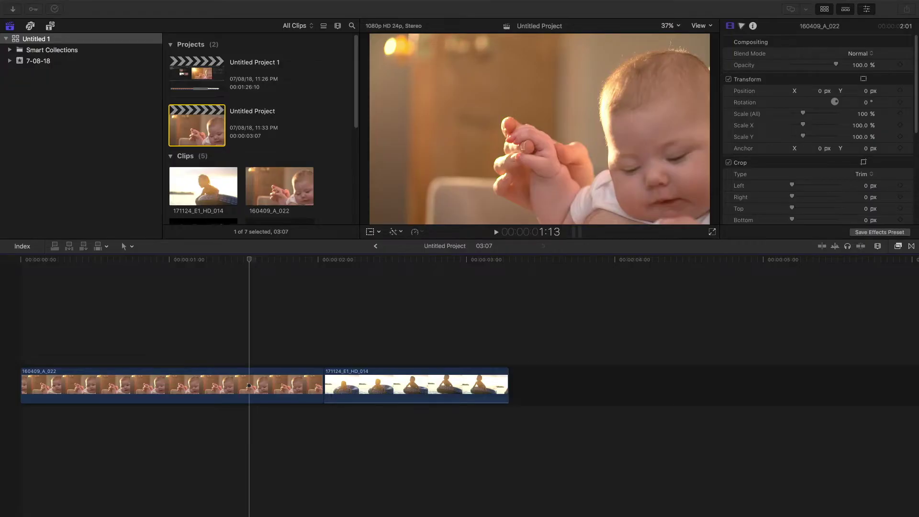
- Play back the project and preview frames in the beach and baby clips
{"action": "left_click", "coordinate": [60, 272]}
{"action": "key", "text": "space"}
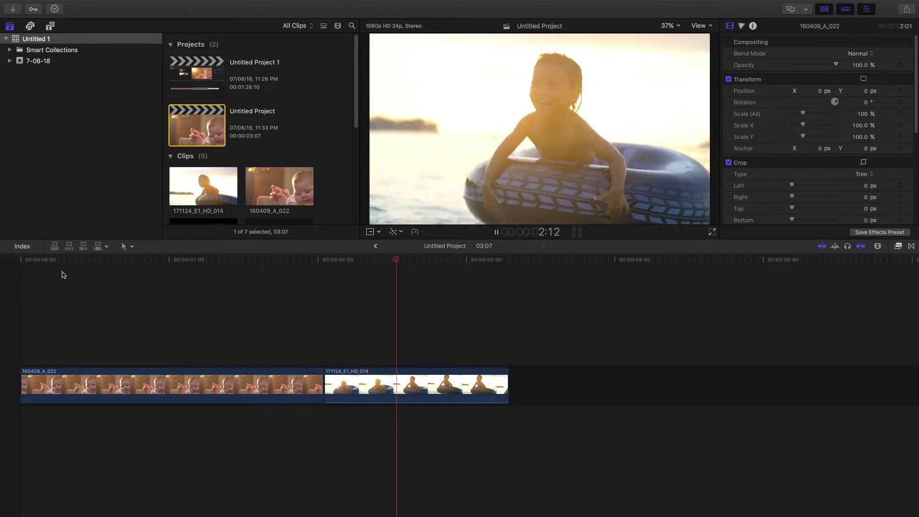
{"action": "key", "text": "space"}
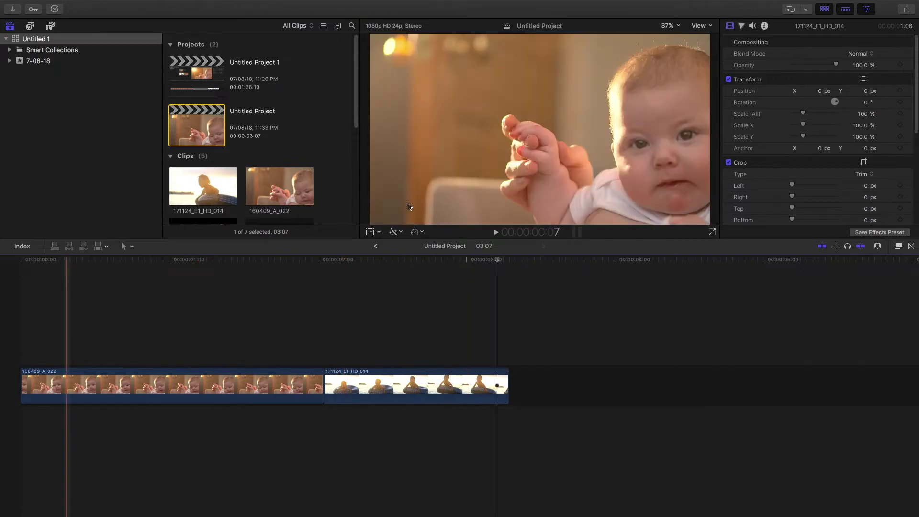
{"action": "left_click", "coordinate": [412, 267]}
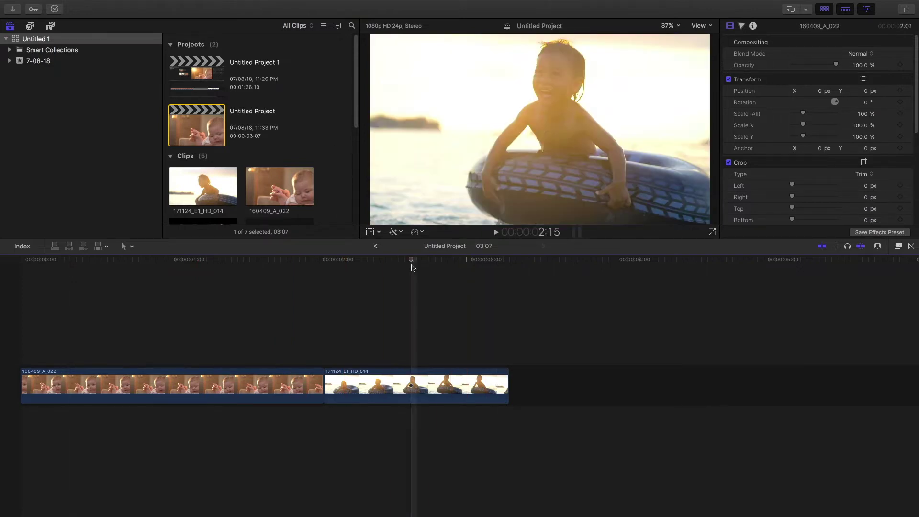
{"action": "left_click", "coordinate": [221, 271]}
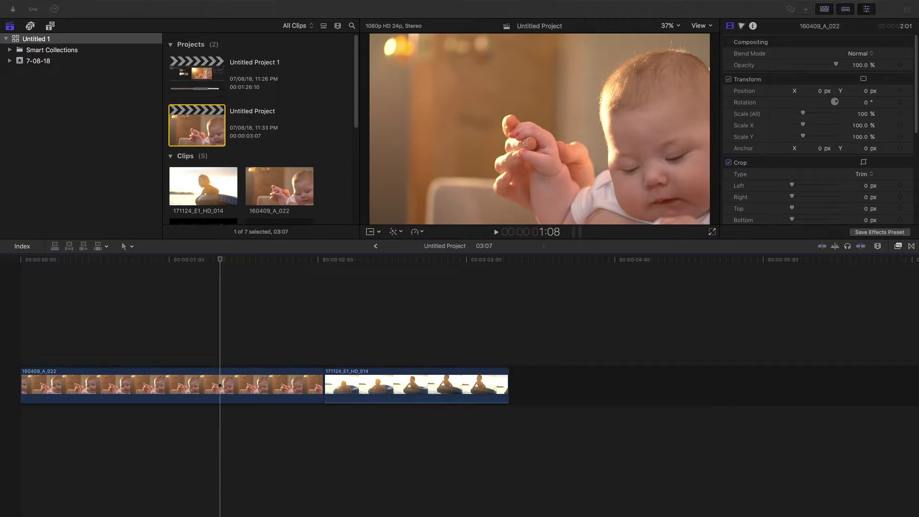
- Place the Lens Flare clip above the cut, nudge it earlier and trim it to 02:02
{"action": "mouse_move", "coordinate": [312, 358]}
{"action": "left_mouse_down"}
{"action": "mouse_move", "coordinate": [207, 327]}
{"action": "mouse_move", "coordinate": [216, 324]}
{"action": "left_mouse_up"}
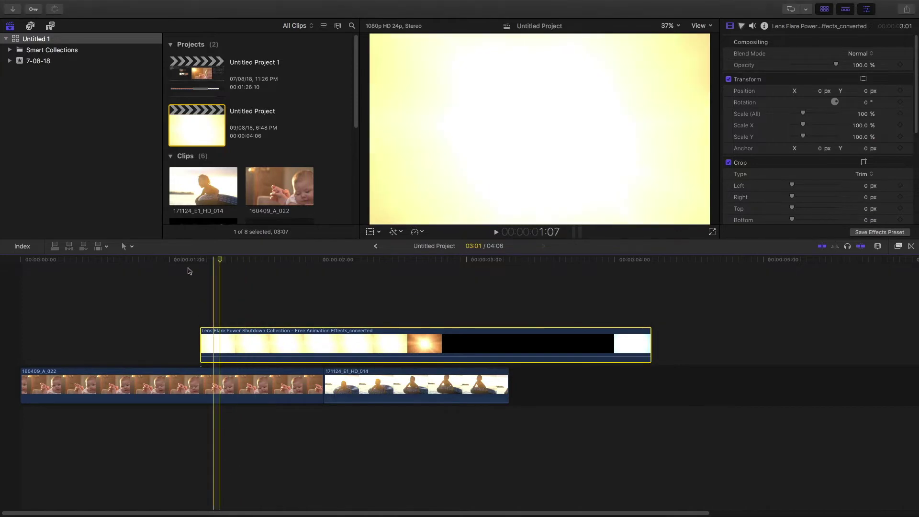
{"action": "left_click", "coordinate": [188, 270]}
{"action": "key", "text": "space"}
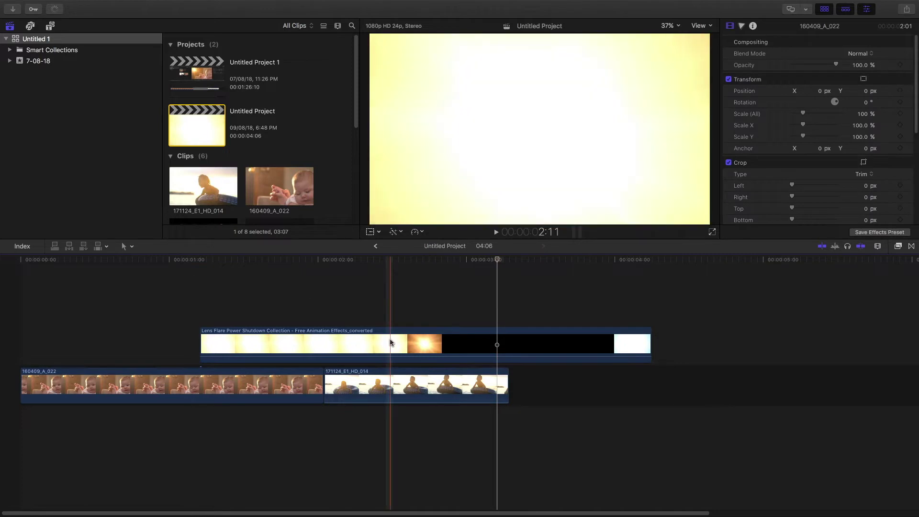
{"action": "left_click_drag", "start_coordinate": [390, 339], "coordinate": [370, 338]}
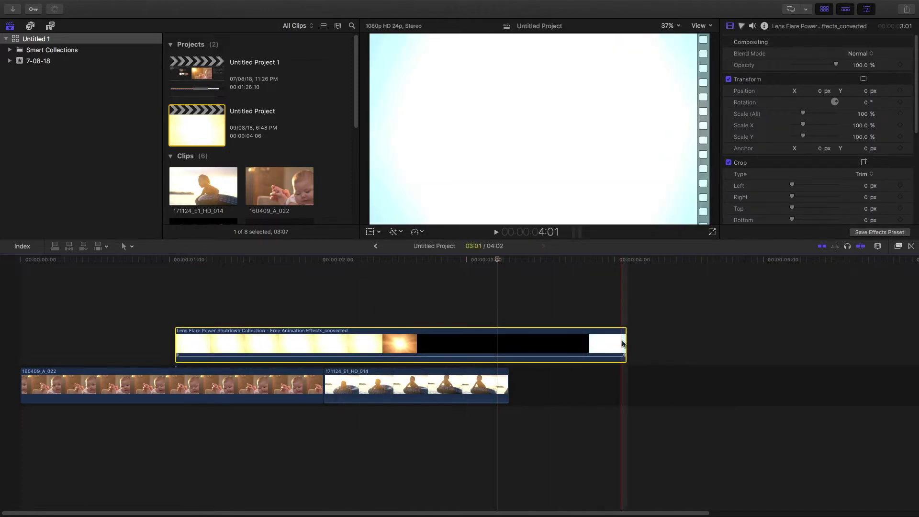
{"action": "left_click_drag", "start_coordinate": [625, 352], "coordinate": [482, 357]}
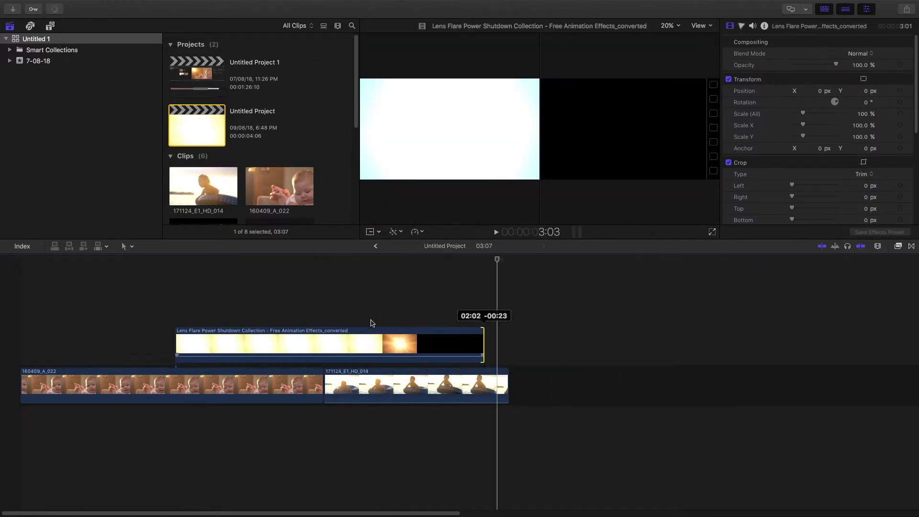
- Set the flare clip to play in reverse and play back the transition
{"action": "left_click", "coordinate": [372, 333]}
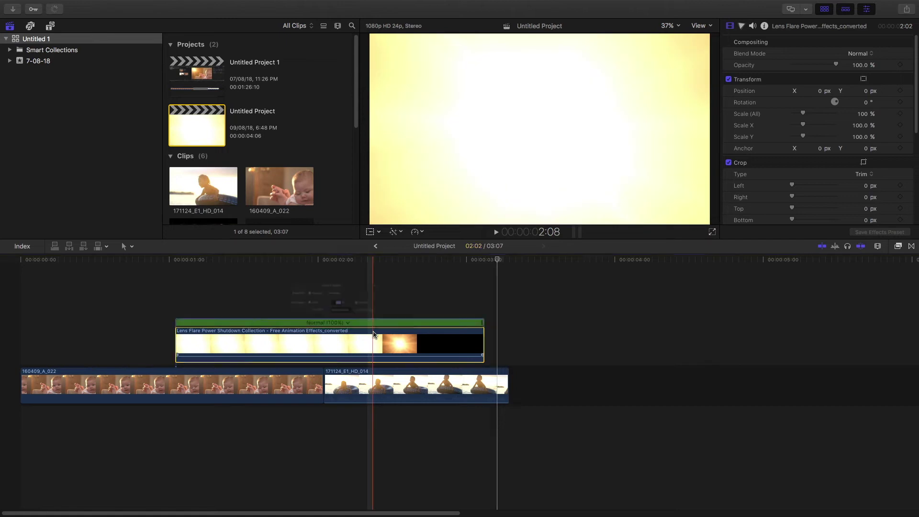
{"action": "left_click", "coordinate": [322, 265]}
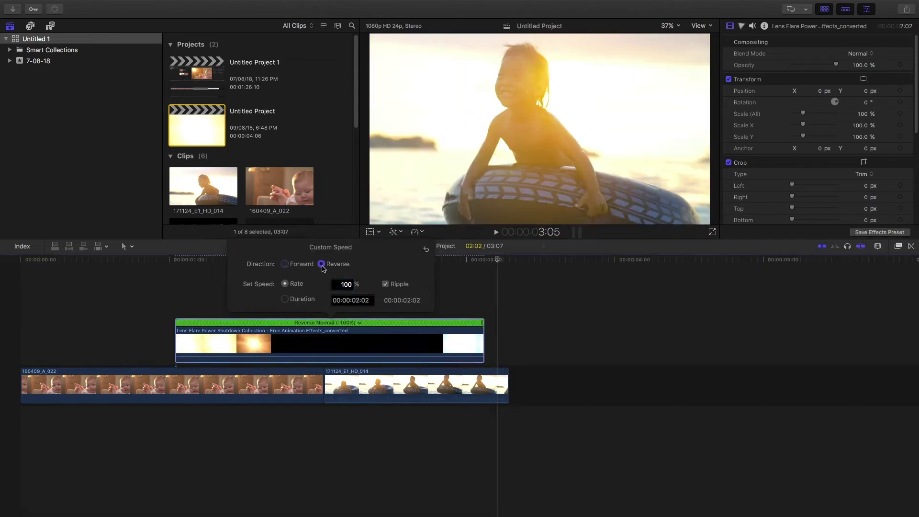
{"action": "left_click", "coordinate": [474, 296]}
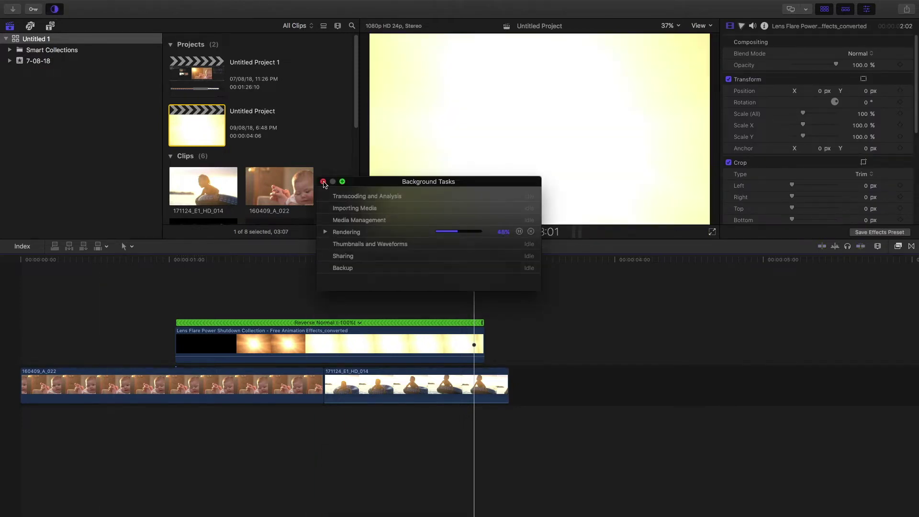
{"action": "left_click", "coordinate": [323, 183]}
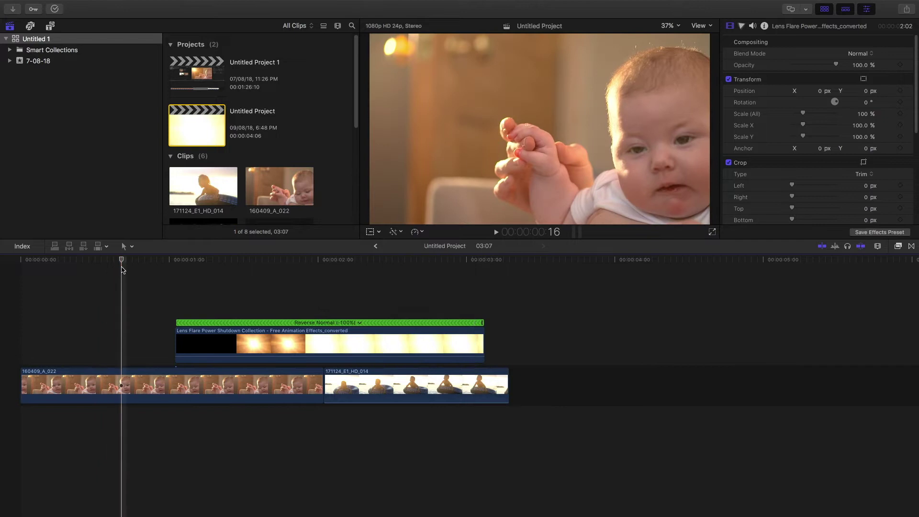
{"action": "key", "text": "space"}
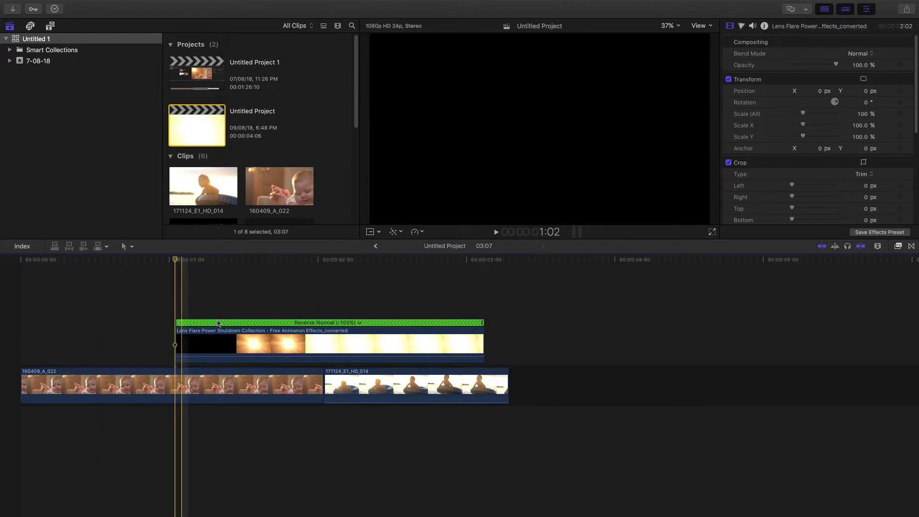
- Set the flare's blend mode to Lighten in the Inspector
{"action": "left_click", "coordinate": [857, 55]}
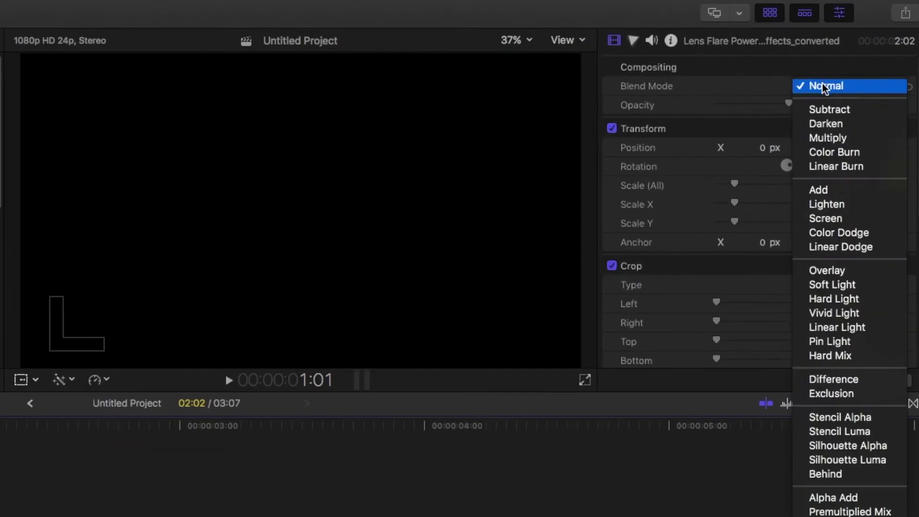
{"action": "left_click", "coordinate": [826, 204]}
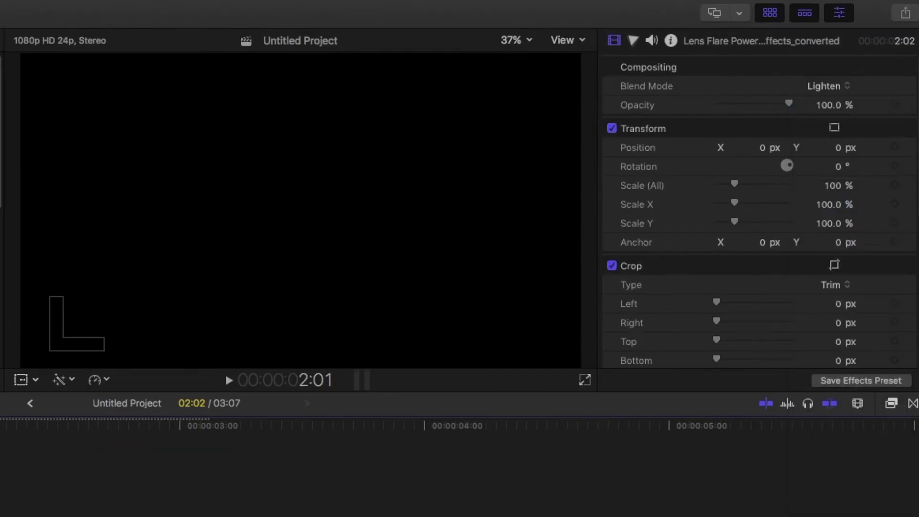
{"action": "left_click", "coordinate": [55, 468]}
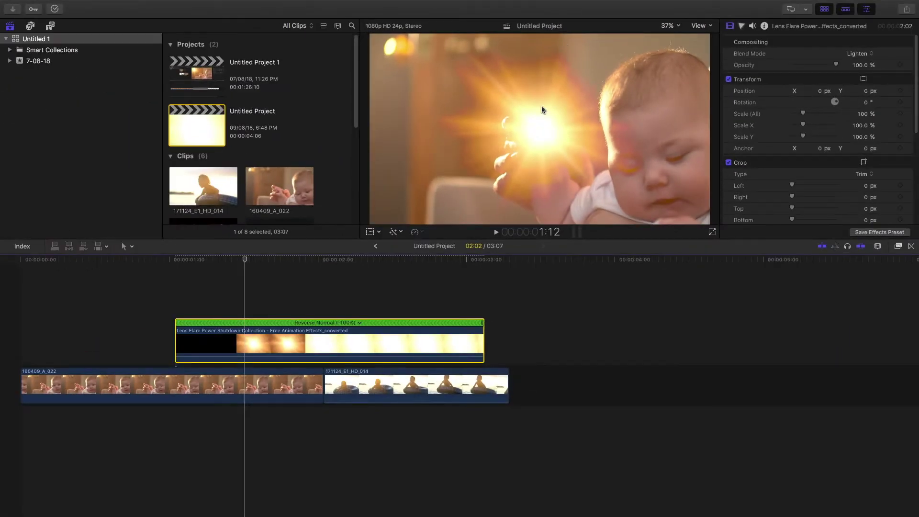
- Transform the flare toward the upper left and enlarge it to about 188%
{"action": "right_click", "coordinate": [544, 108]}
{"action": "left_click", "coordinate": [551, 112]}
{"action": "mouse_move", "coordinate": [545, 146]}
{"action": "left_mouse_down"}
{"action": "mouse_move", "coordinate": [484, 127]}
{"action": "mouse_move", "coordinate": [427, 88]}
{"action": "left_mouse_up"}
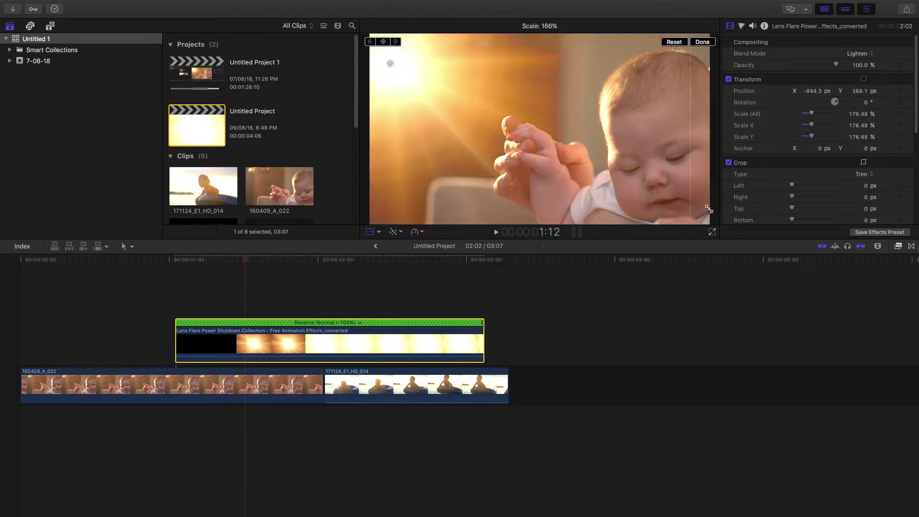
{"action": "mouse_move", "coordinate": [617, 182]}
{"action": "left_mouse_down"}
{"action": "mouse_move", "coordinate": [725, 231]}
{"action": "mouse_move", "coordinate": [693, 213]}
{"action": "left_mouse_up"}
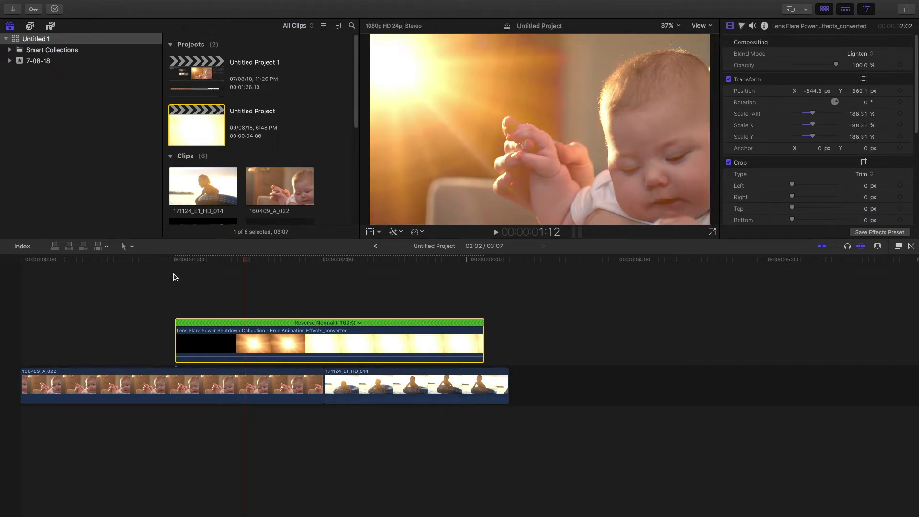
{"action": "left_click_drag", "start_coordinate": [176, 263], "coordinate": [130, 261]}
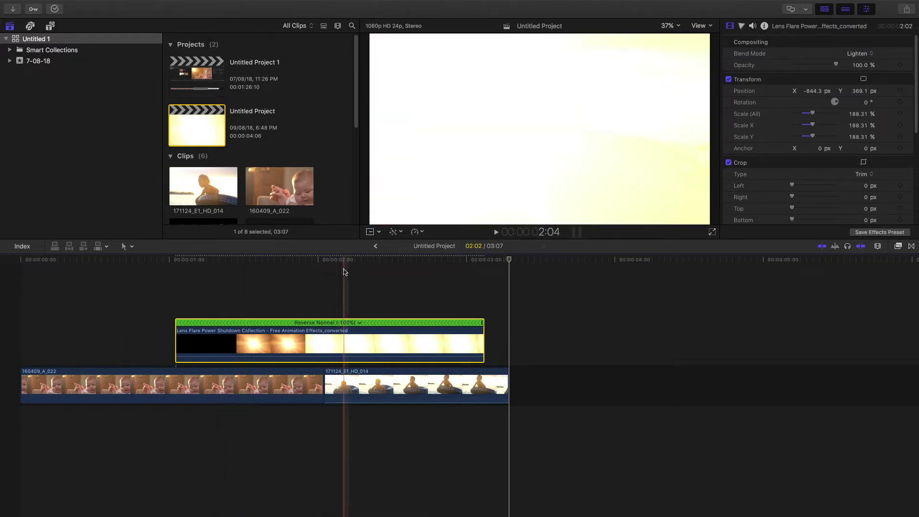
- Keyframe the flare clip's opacity down to 0% near its end
{"action": "left_click", "coordinate": [324, 271]}
{"action": "left_click", "coordinate": [331, 342]}
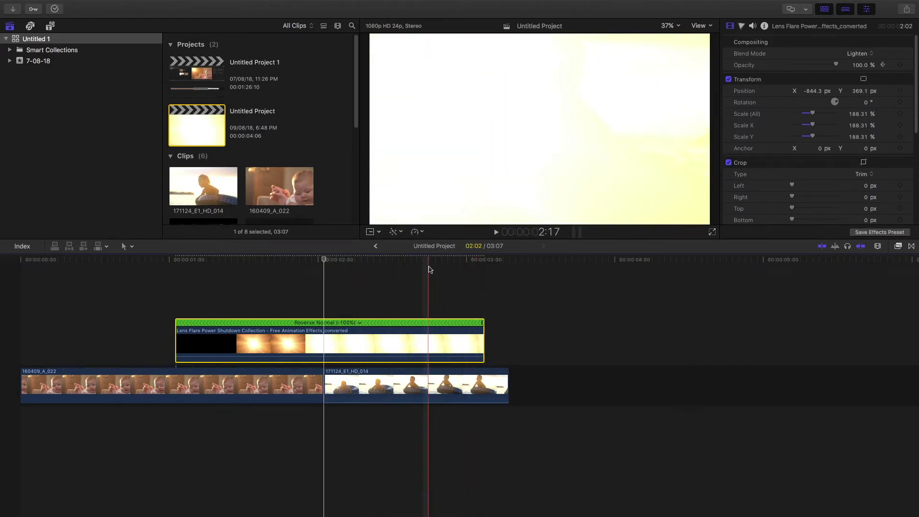
{"action": "left_click", "coordinate": [429, 284]}
{"action": "left_click", "coordinate": [452, 343]}
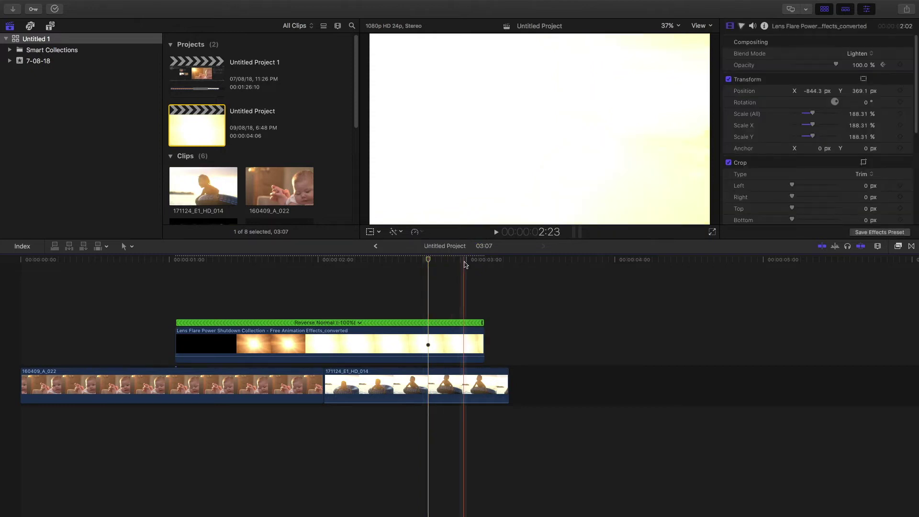
{"action": "left_click", "coordinate": [469, 344]}
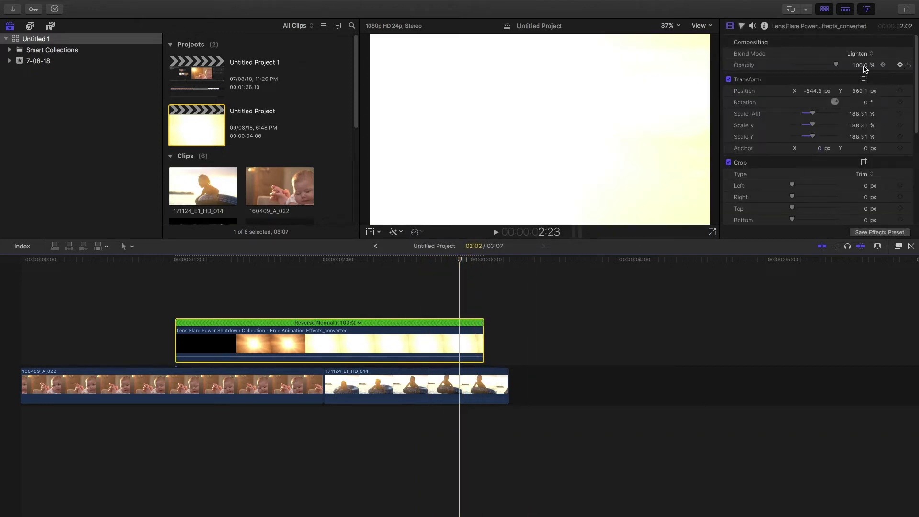
{"action": "left_click_drag", "start_coordinate": [862, 68], "coordinate": [750, 68]}
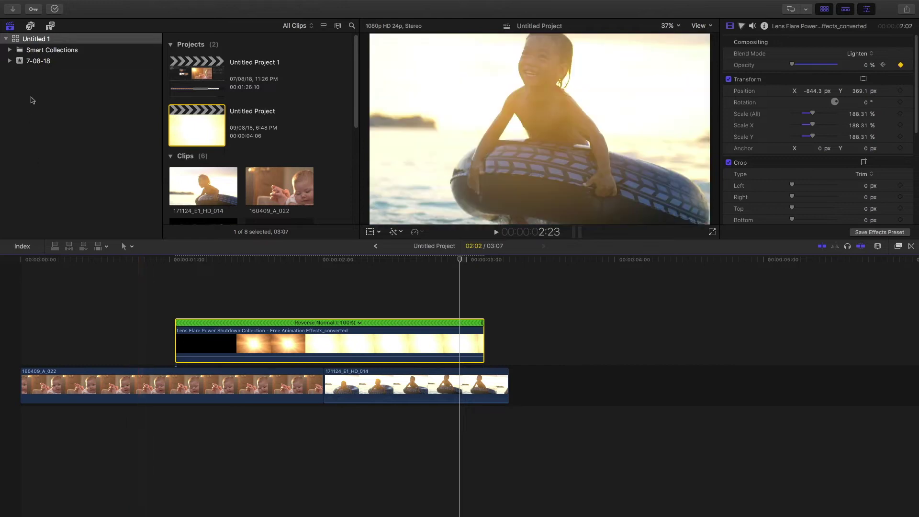
- Replay the transition from the beginning and show the clip properties again
{"action": "left_click", "coordinate": [54, 9]}
{"action": "key", "text": "super+9"}
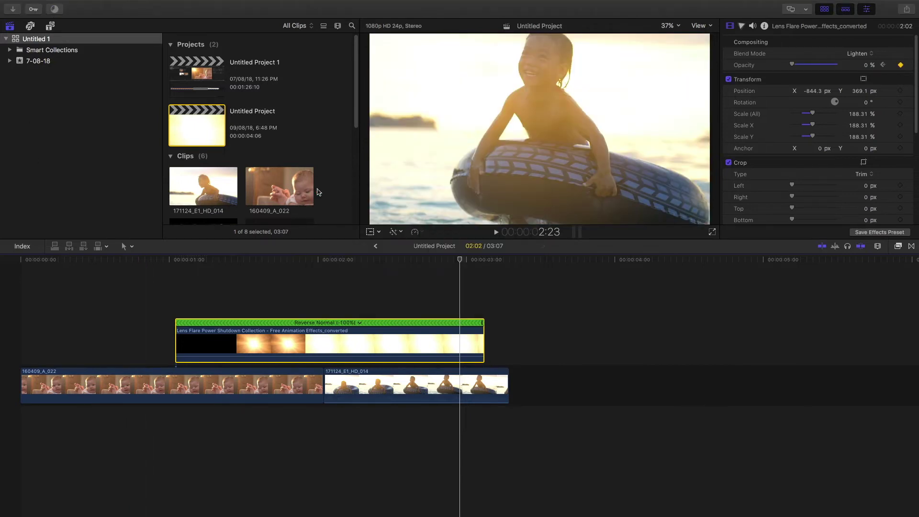
{"action": "left_click", "coordinate": [23, 298]}
{"action": "key", "text": "space"}
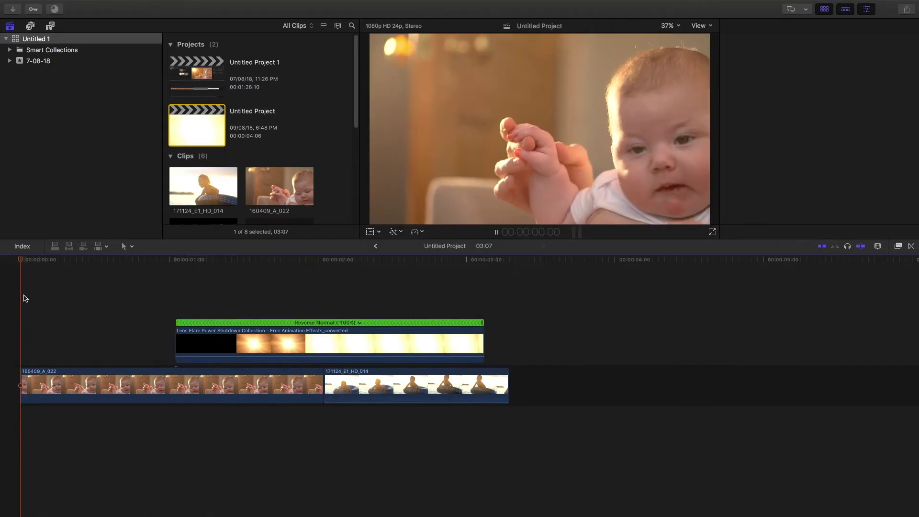
{"action": "key", "text": "super+4"}
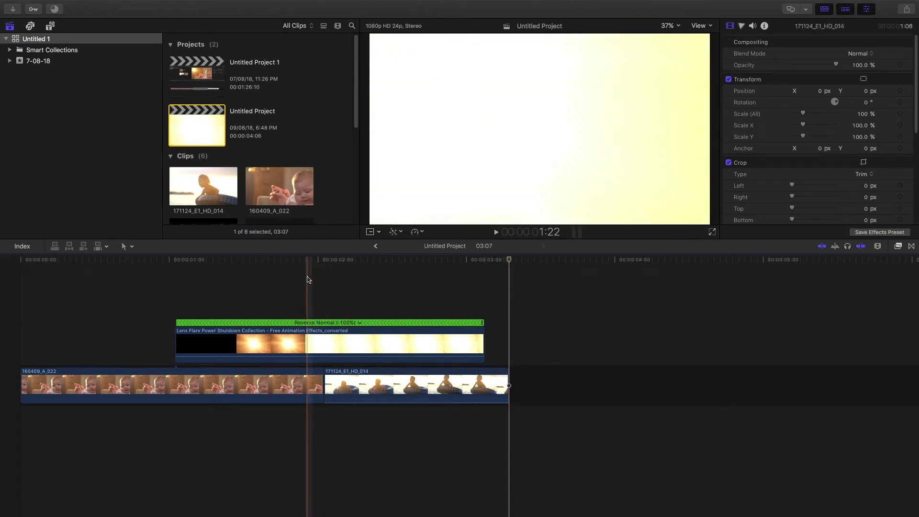
- Show the flare's video animation and pull its Compositing: Opacity keyframe down
{"action": "right_click", "coordinate": [364, 345]}
{"action": "left_click", "coordinate": [364, 346]}
{"action": "right_click", "coordinate": [364, 346]}
{"action": "left_click", "coordinate": [407, 453]}
{"action": "left_click_drag", "start_coordinate": [460, 325], "coordinate": [458, 331]}
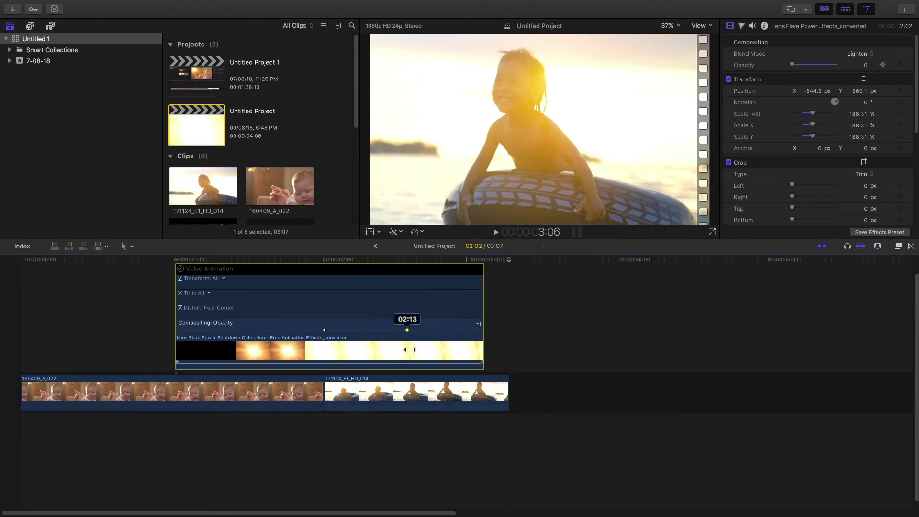
- Close the animation editor, check background rendering and play the transition
{"action": "left_click", "coordinate": [182, 280]}
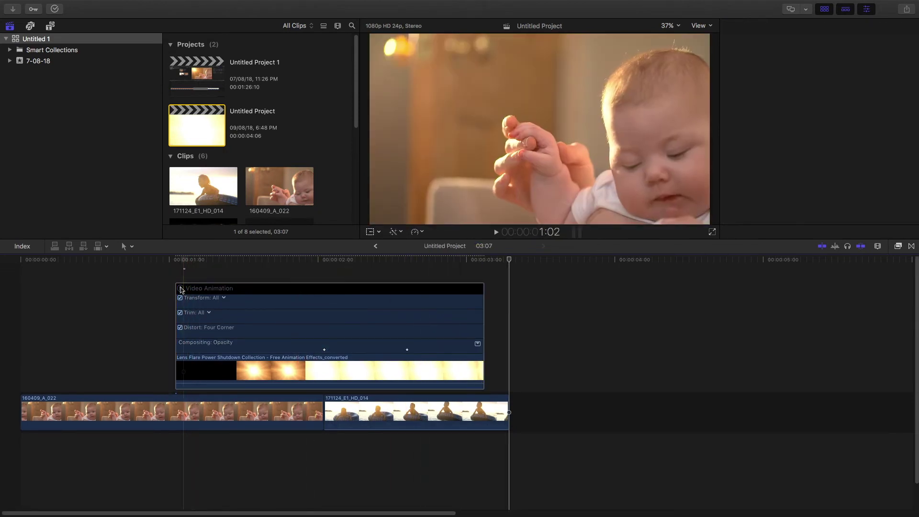
{"action": "left_click", "coordinate": [181, 289]}
{"action": "left_click", "coordinate": [54, 9]}
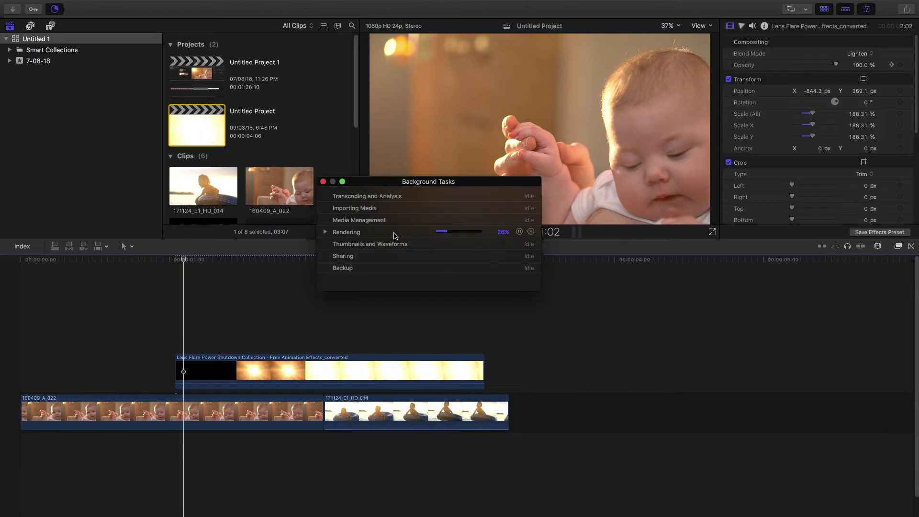
{"action": "key", "text": "super+9"}
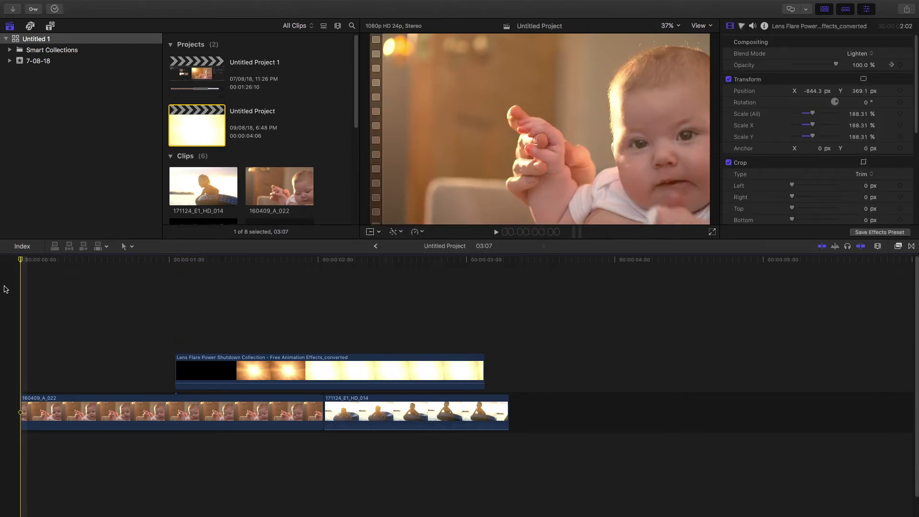
{"action": "key", "text": "space"}
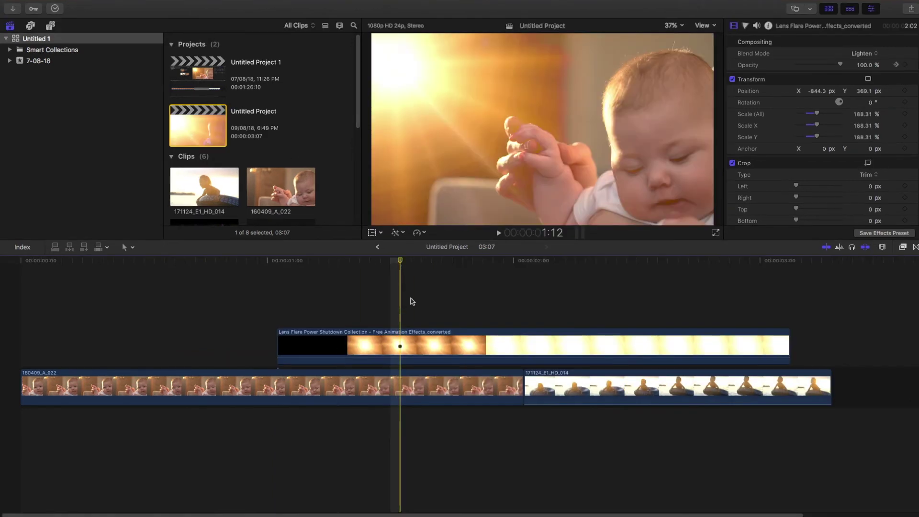
- Tint the flare's master, shadows and midtones yellow-green, then disable the Color Board
{"action": "left_click", "coordinate": [747, 26]}
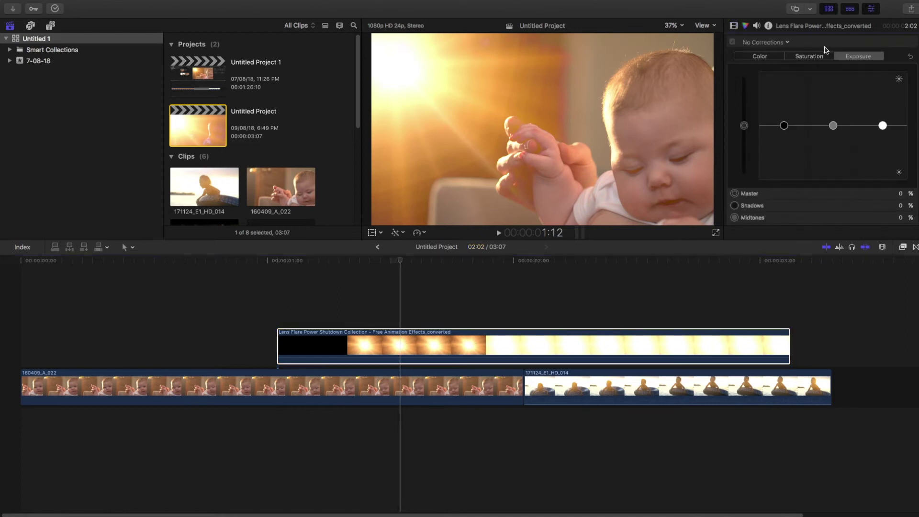
{"action": "left_click", "coordinate": [771, 57]}
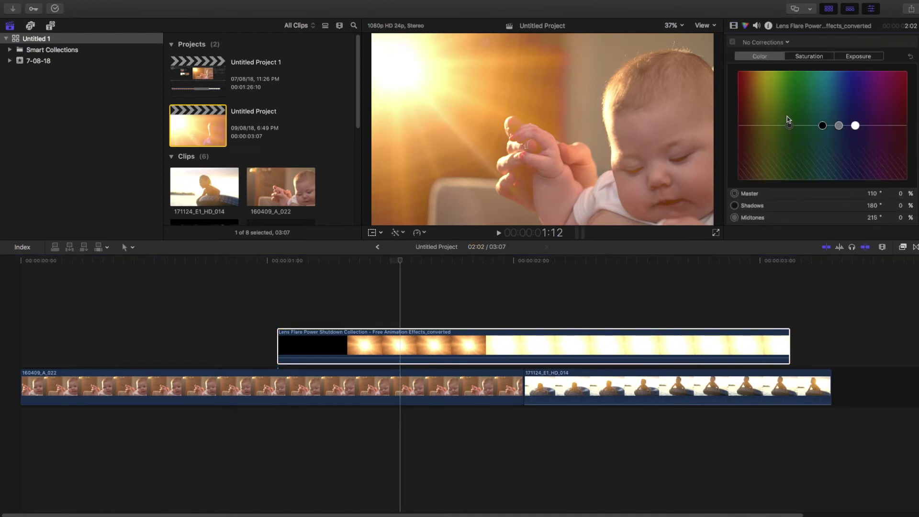
{"action": "mouse_move", "coordinate": [790, 85]}
{"action": "left_mouse_down"}
{"action": "mouse_move", "coordinate": [778, 147]}
{"action": "mouse_move", "coordinate": [777, 101]}
{"action": "left_mouse_up"}
{"action": "mouse_move", "coordinate": [824, 125]}
{"action": "left_mouse_down"}
{"action": "mouse_move", "coordinate": [817, 92]}
{"action": "mouse_move", "coordinate": [820, 148]}
{"action": "mouse_move", "coordinate": [858, 151]}
{"action": "left_mouse_up"}
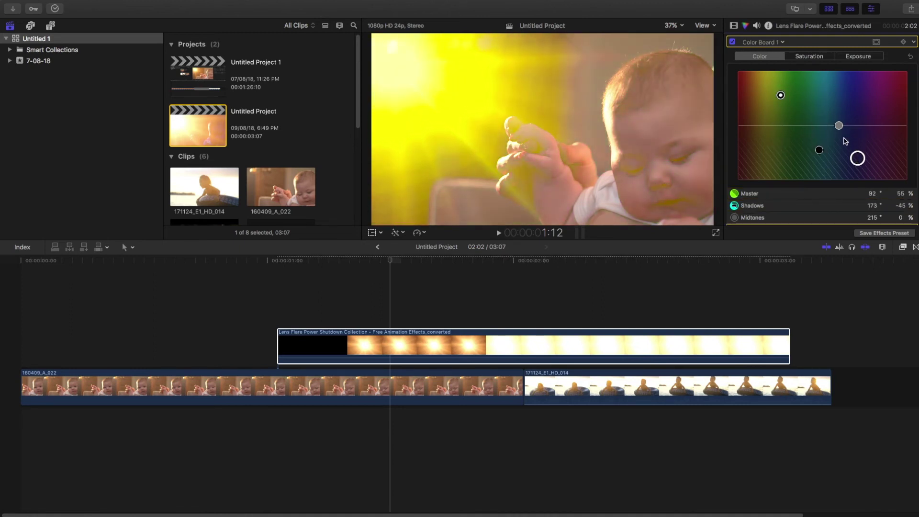
{"action": "left_click_drag", "start_coordinate": [850, 93], "coordinate": [850, 72]}
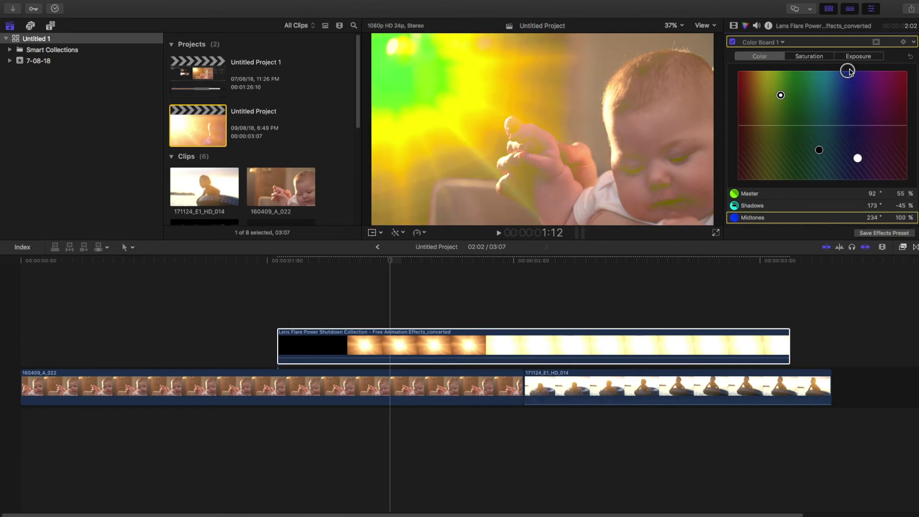
{"action": "left_click", "coordinate": [732, 42]}
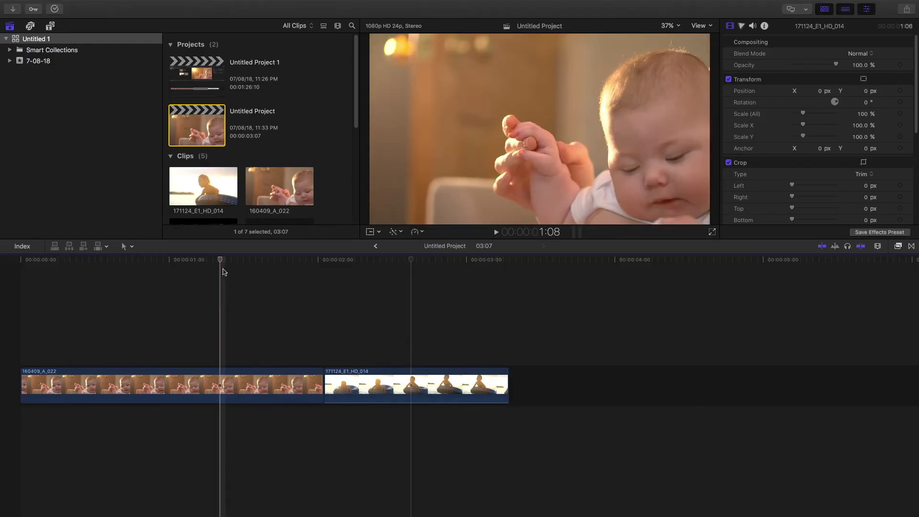
- Review placing the flare above the cut and blending it with Lighten
{"action": "left_click_drag", "start_coordinate": [205, 324], "coordinate": [250, 304]}
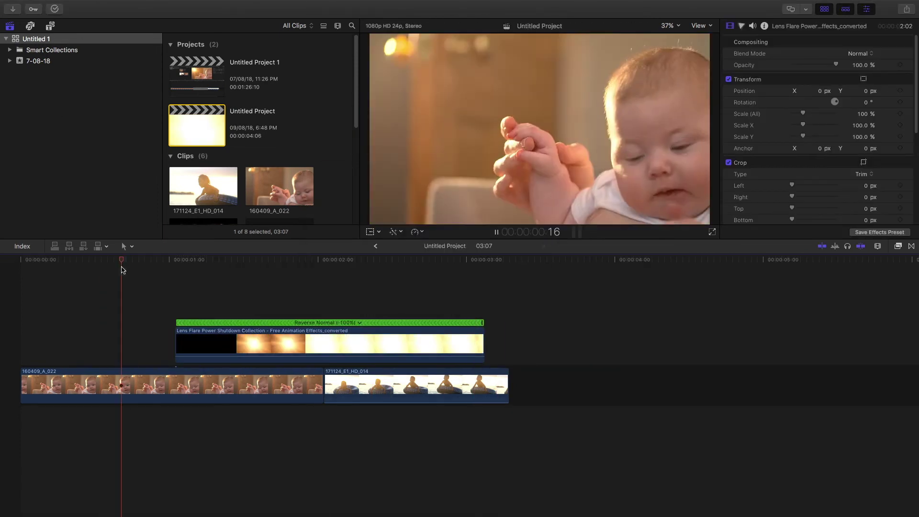
{"action": "left_click", "coordinate": [179, 342]}
{"action": "left_click", "coordinate": [859, 53]}
{"action": "left_click", "coordinate": [855, 122]}
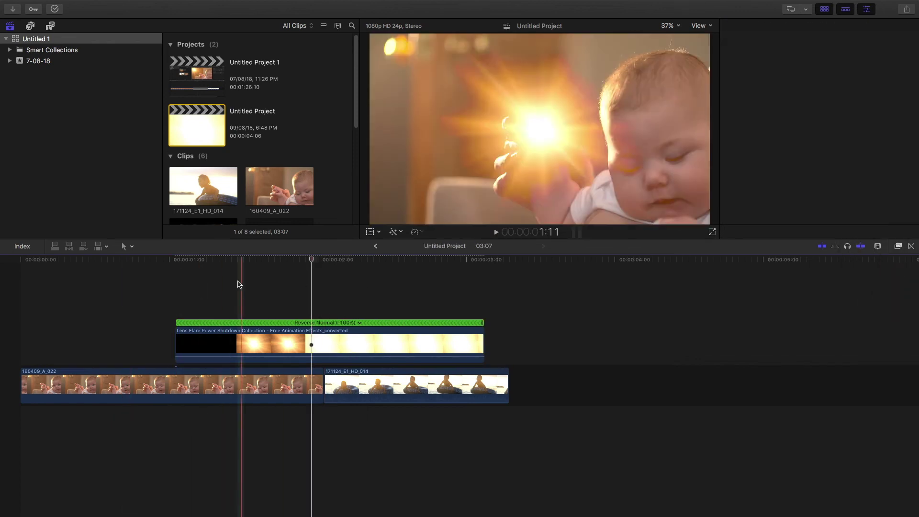
- Review moving the flare to the upper left and enlarging it to fill the frame
{"action": "left_click", "coordinate": [285, 336]}
{"action": "key", "text": "shift+t"}
{"action": "left_click_drag", "start_coordinate": [564, 127], "coordinate": [431, 104]}
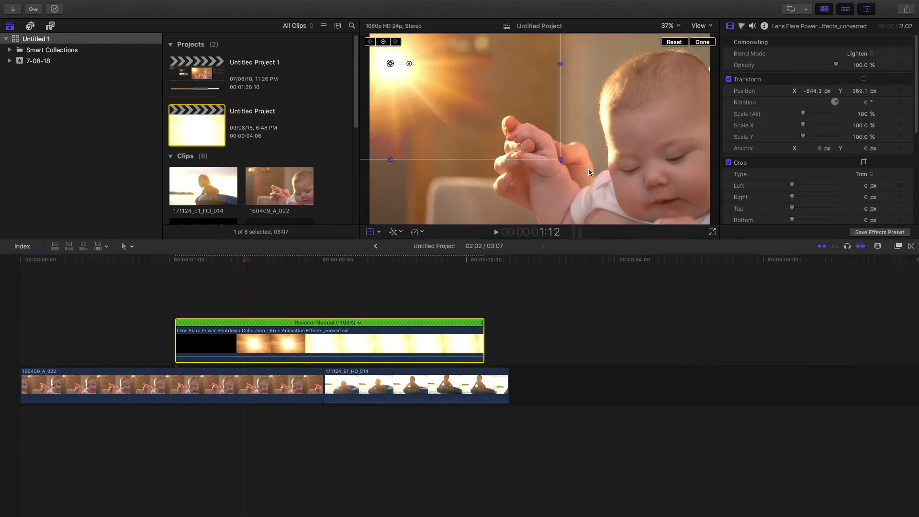
{"action": "left_click_drag", "start_coordinate": [561, 158], "coordinate": [724, 228]}
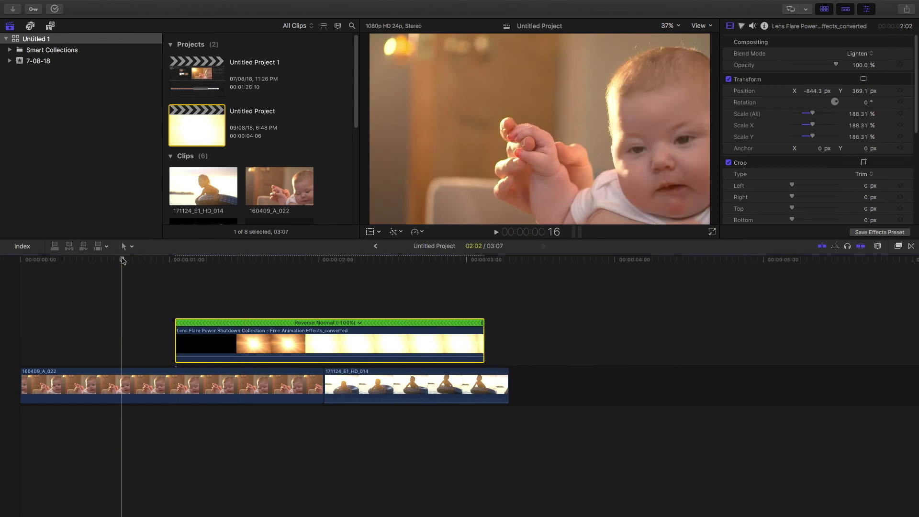
- Review the flare's opacity animation at 2:02 and reapply its colour grade
{"action": "left_click", "coordinate": [325, 295]}
{"action": "left_click", "coordinate": [331, 342]}
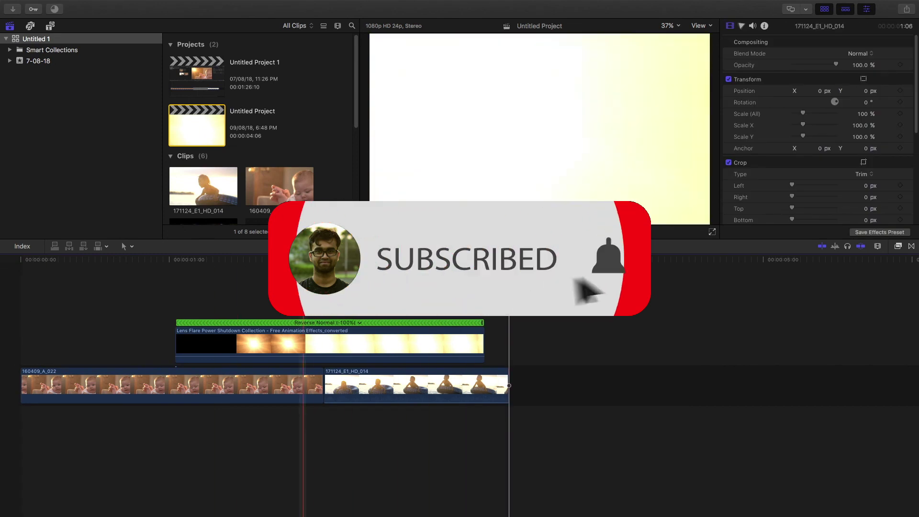
{"action": "right_click", "coordinate": [366, 339]}
{"action": "left_click", "coordinate": [403, 455]}
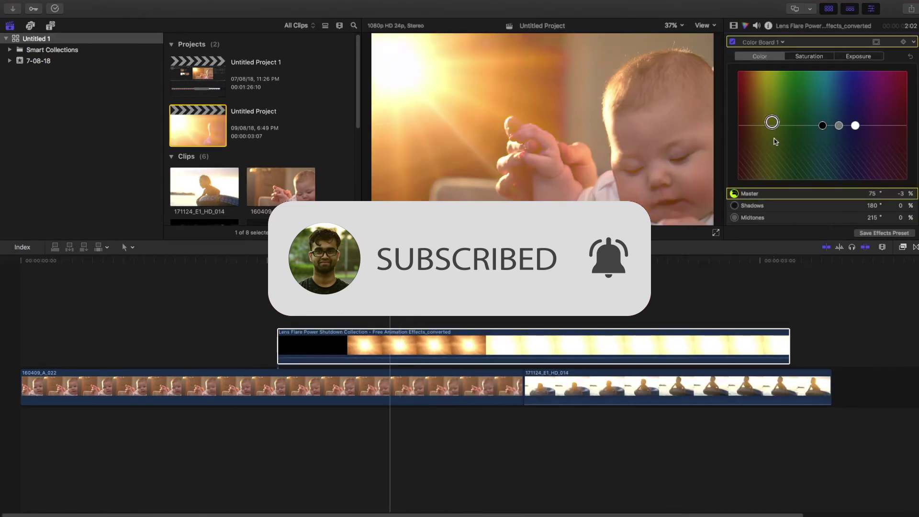
{"action": "left_click_drag", "start_coordinate": [788, 122], "coordinate": [781, 95]}
{"action": "mouse_move", "coordinate": [822, 125]}
{"action": "left_mouse_down"}
{"action": "mouse_move", "coordinate": [820, 149]}
{"action": "mouse_move", "coordinate": [847, 85]}
{"action": "left_mouse_up"}
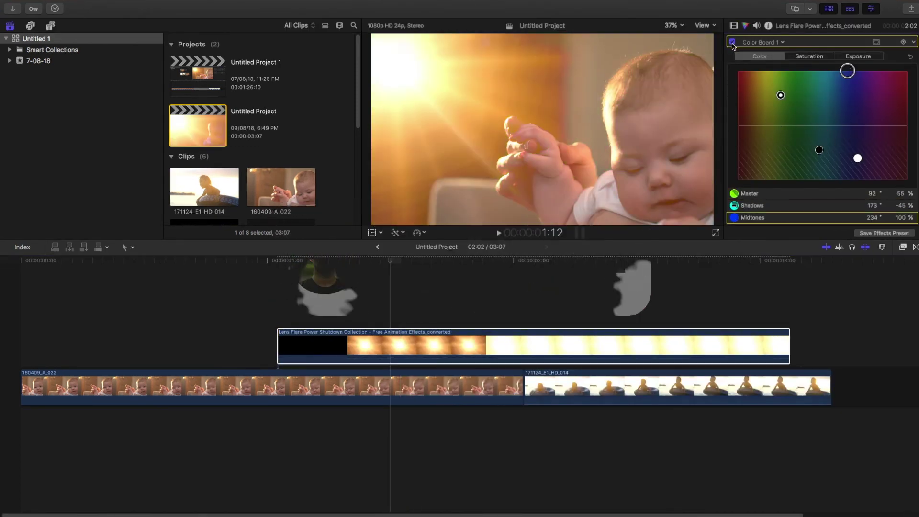